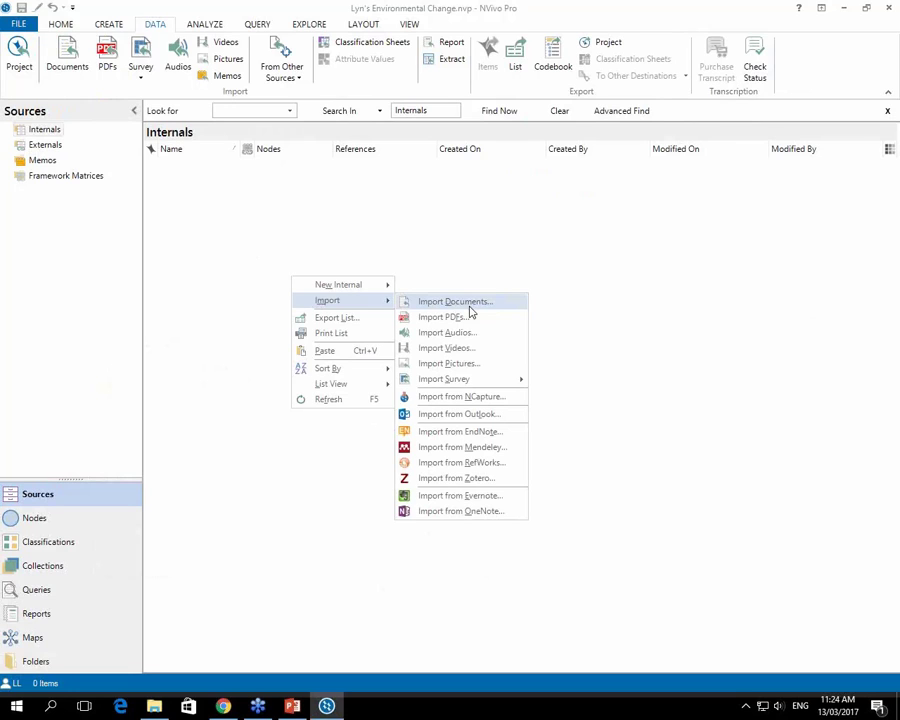
- Import all eight Word documents from the Environmental Change Data "Single Interviews" folder into Internals
left_click(468, 303)
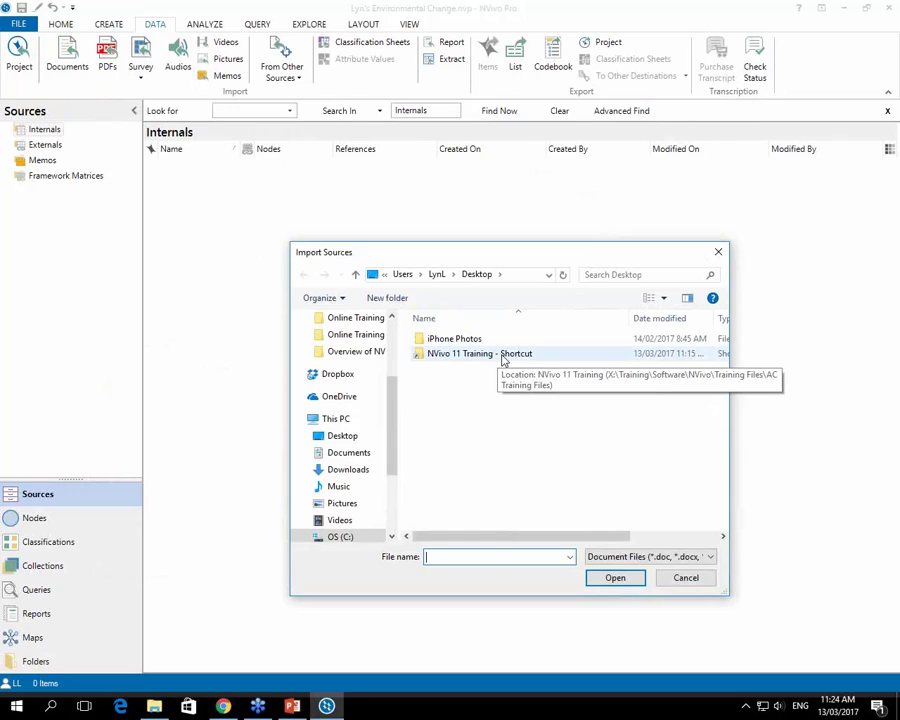
left_click(503, 358)
double_click(503, 358)
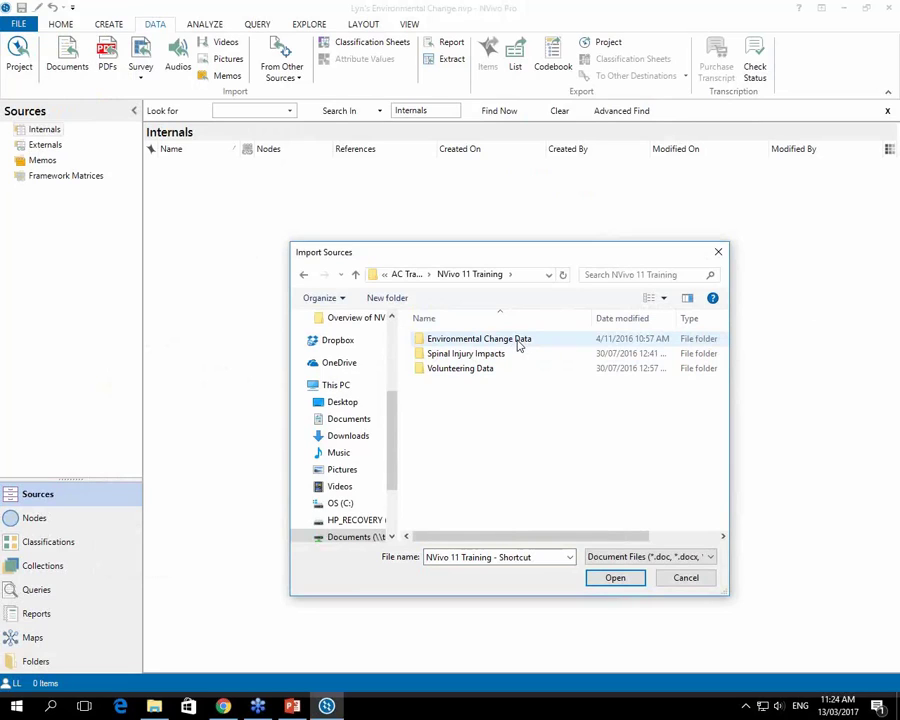
double_click(518, 341)
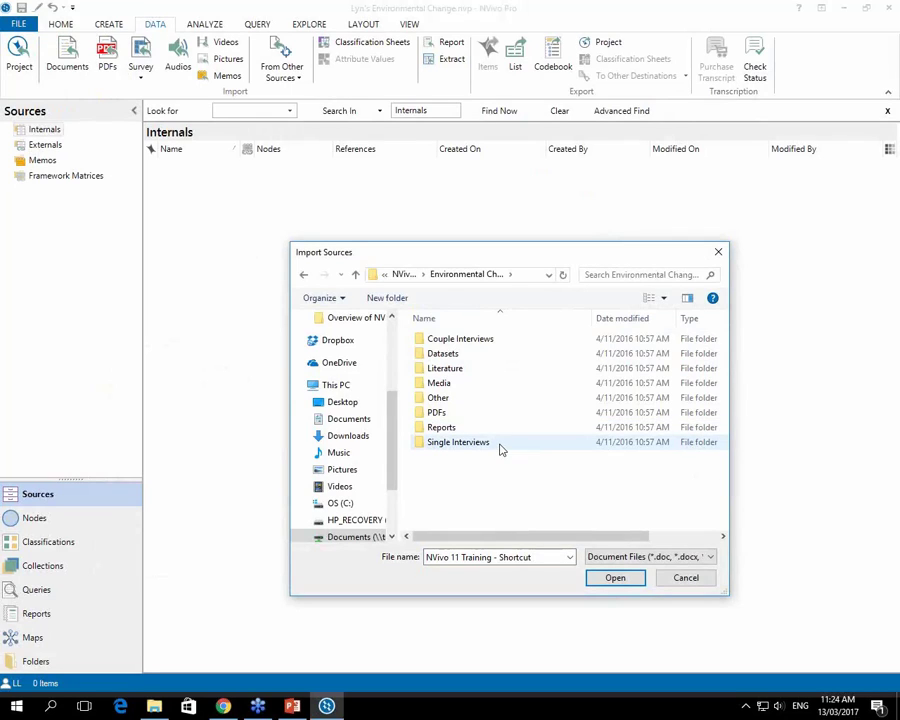
double_click(500, 444)
left_click(438, 341)
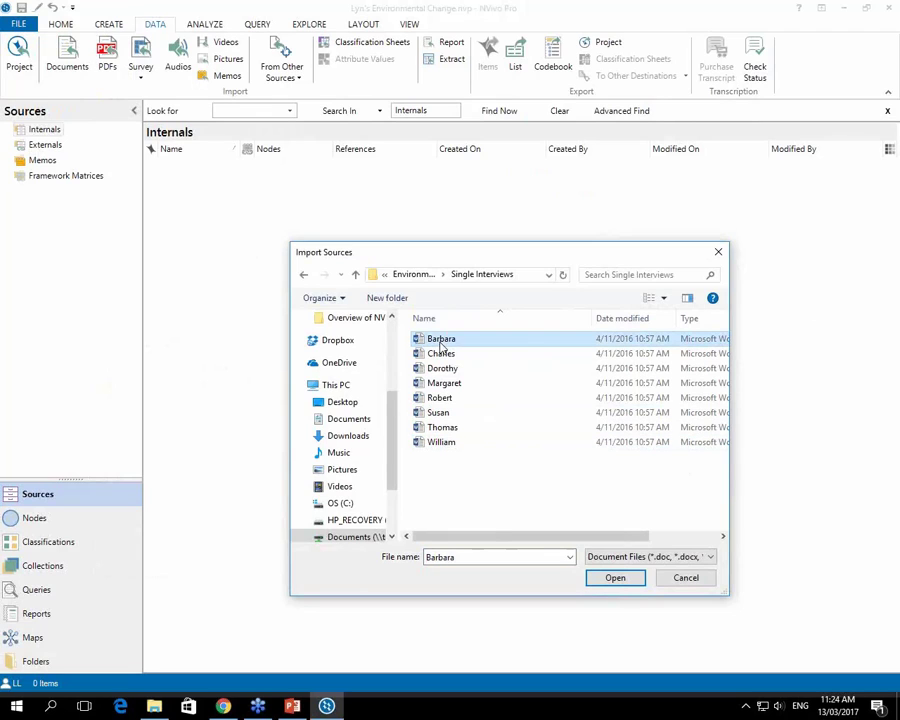
left_click(438, 446, "shift")
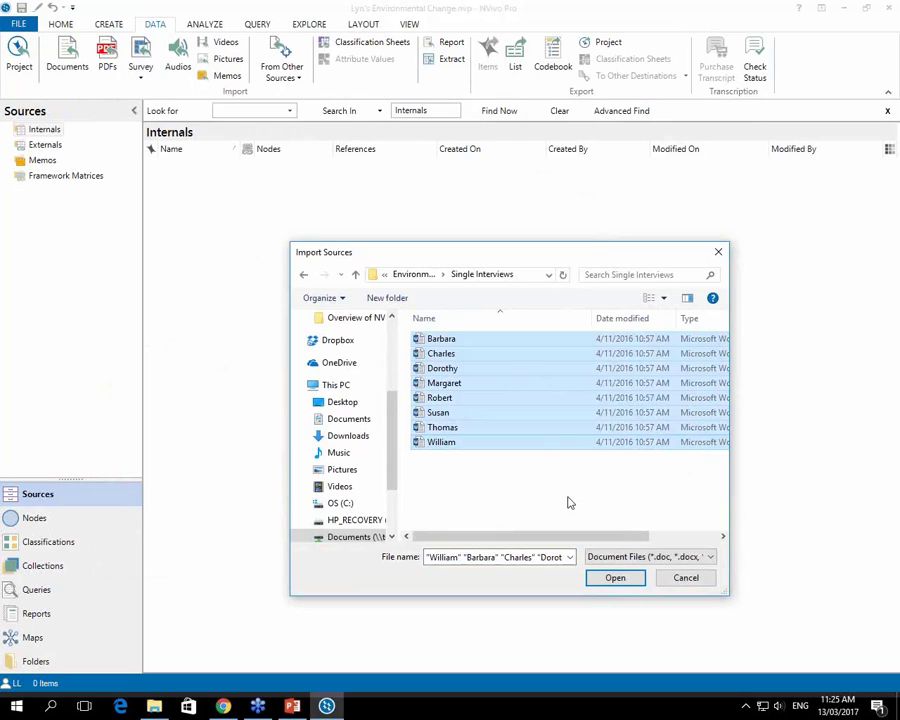
left_click(631, 582)
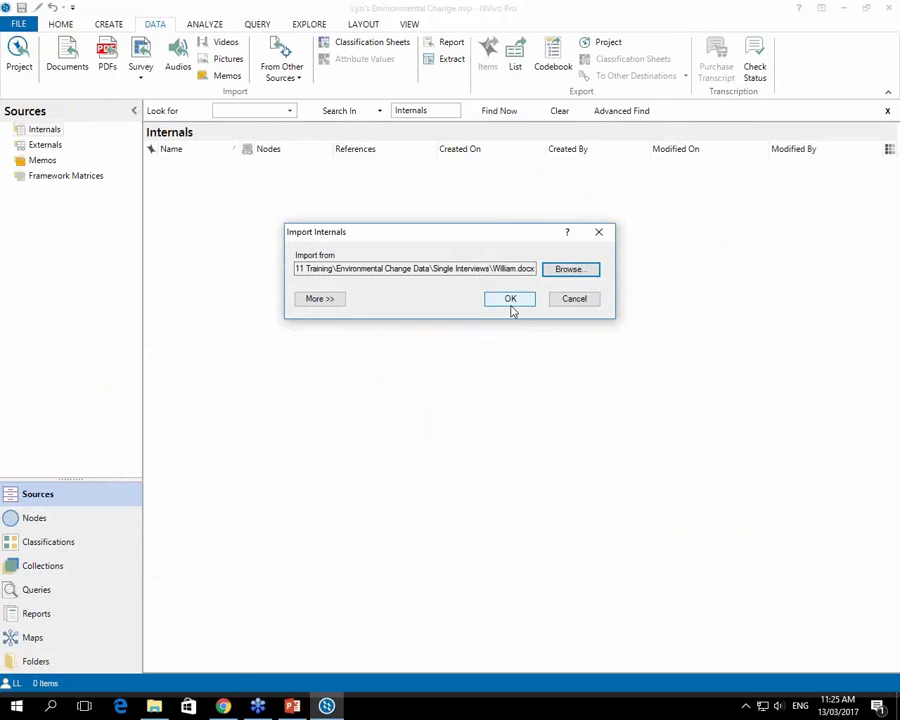
left_click(510, 299)
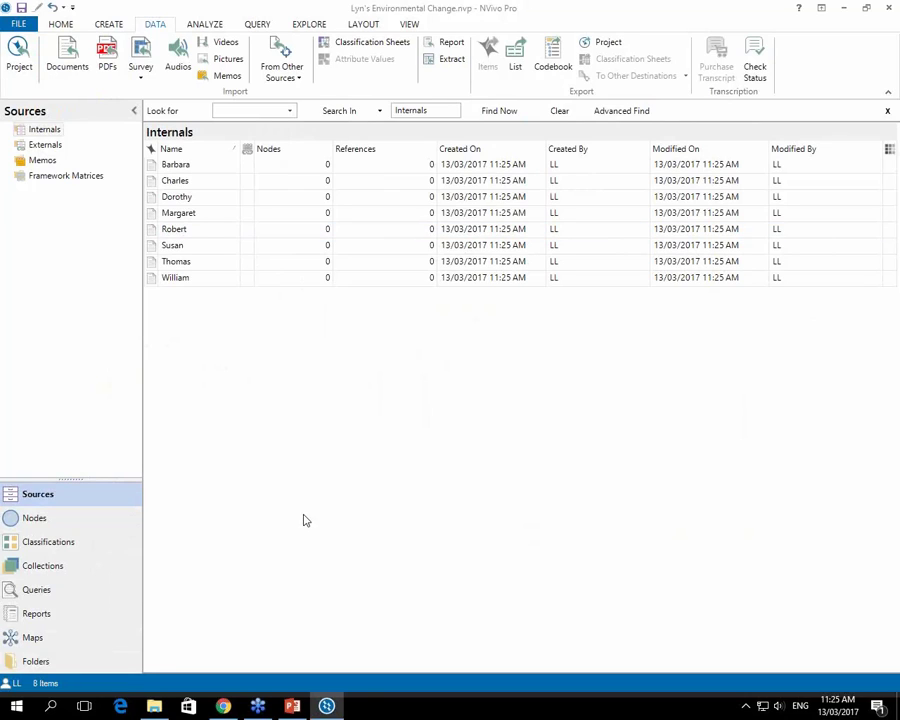
- Open the first imported interview transcript and review its question headings and speaker headings
double_click(151, 170)
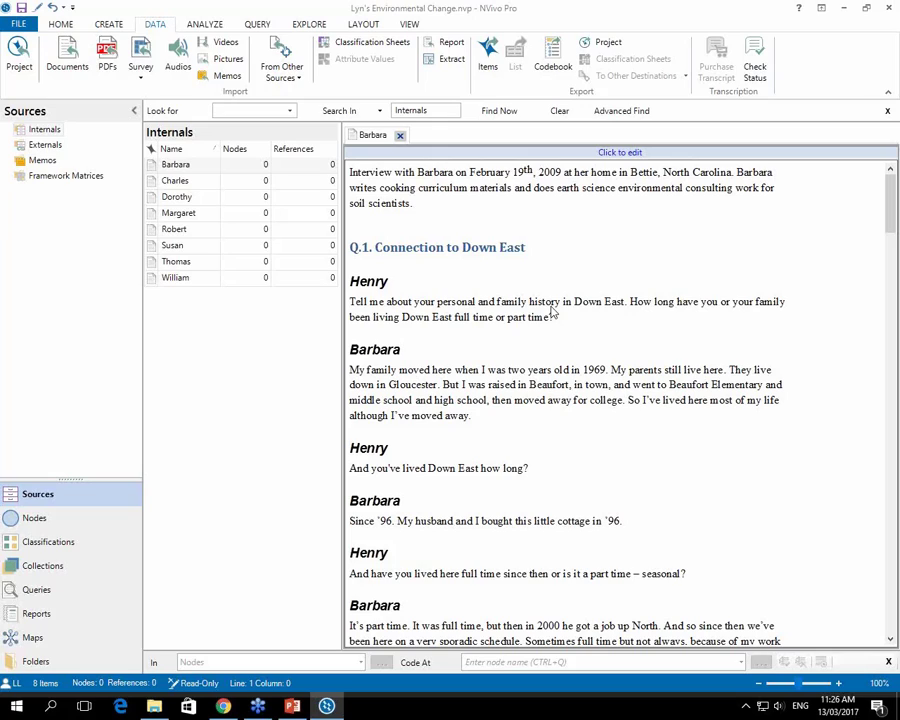
scroll(598, 363, "down", 9)
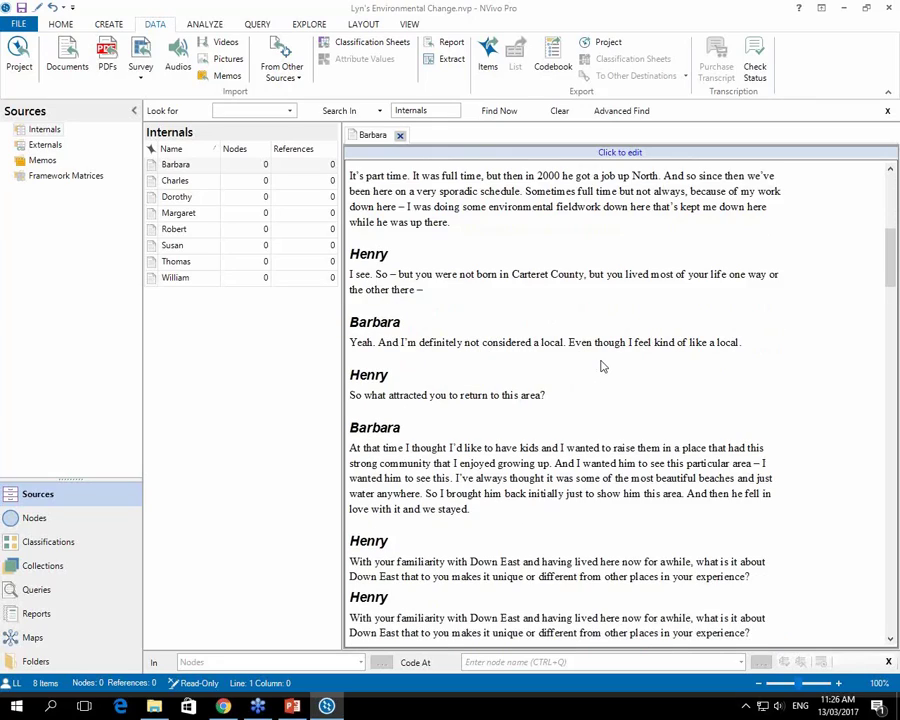
scroll(601, 366, "down", 9)
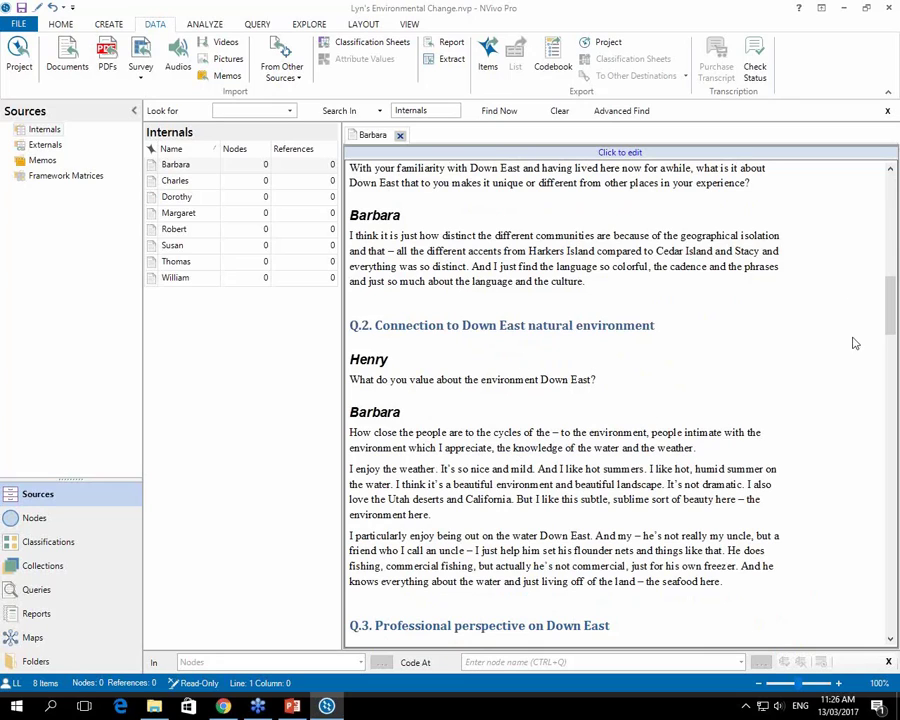
left_click_drag(890, 304, 894, 197)
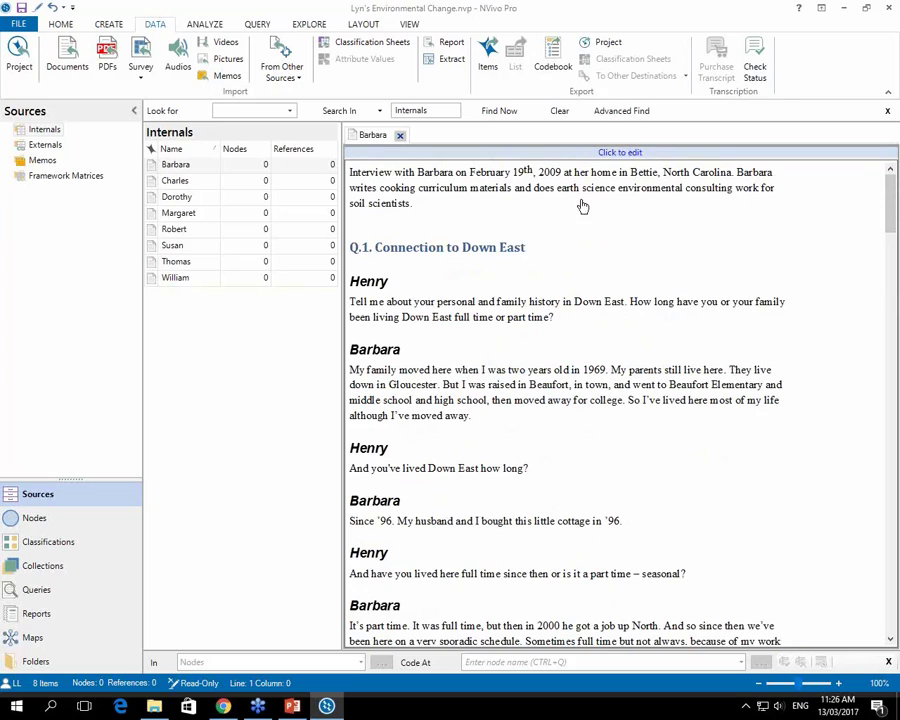
- Make the open transcript editable and add the test text "fdf" at the end of the introductory paragraph
left_click(624, 152)
left_click(649, 305)
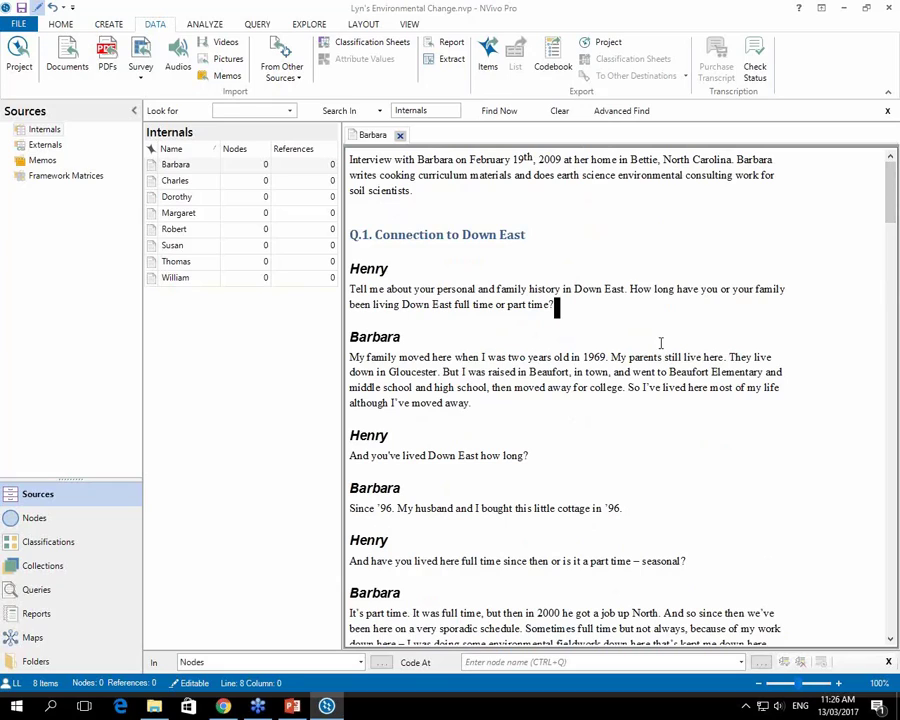
left_click(545, 404)
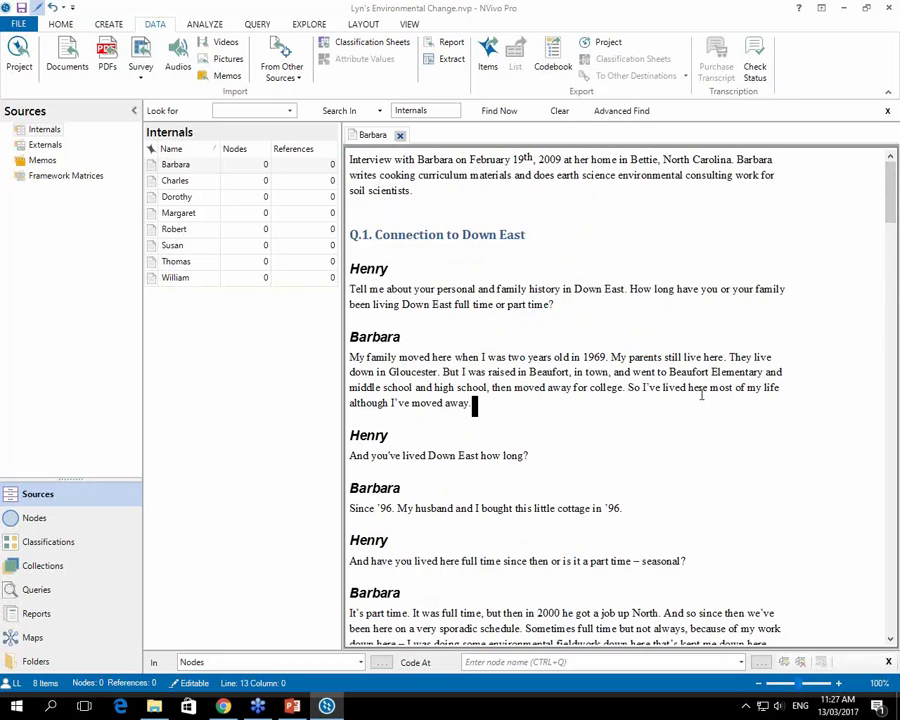
left_click(504, 196)
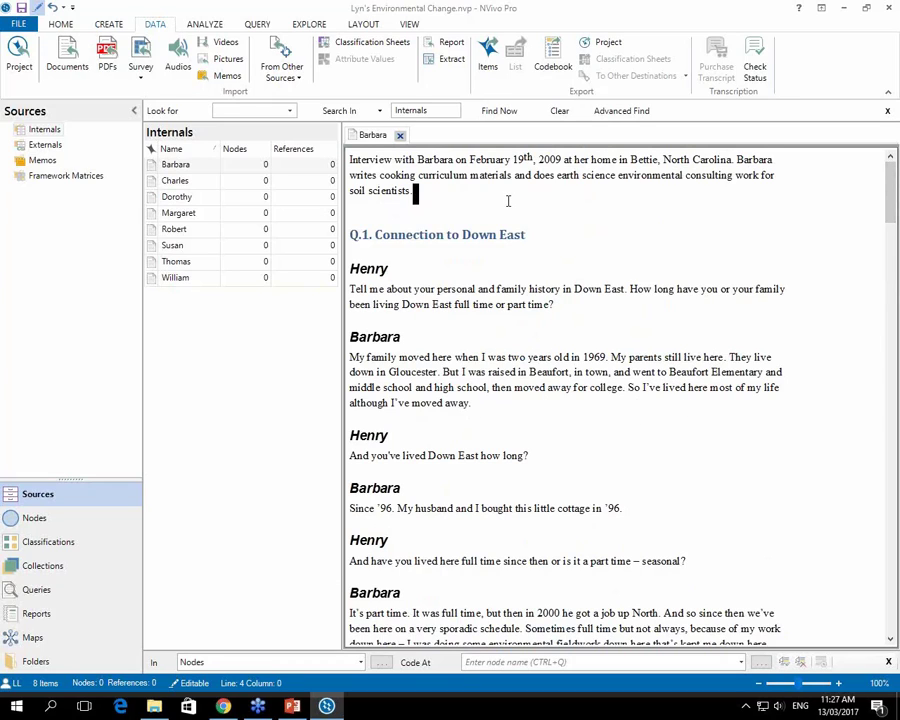
key("Delete")
key("Delete")
type("fdf")
key("Return")
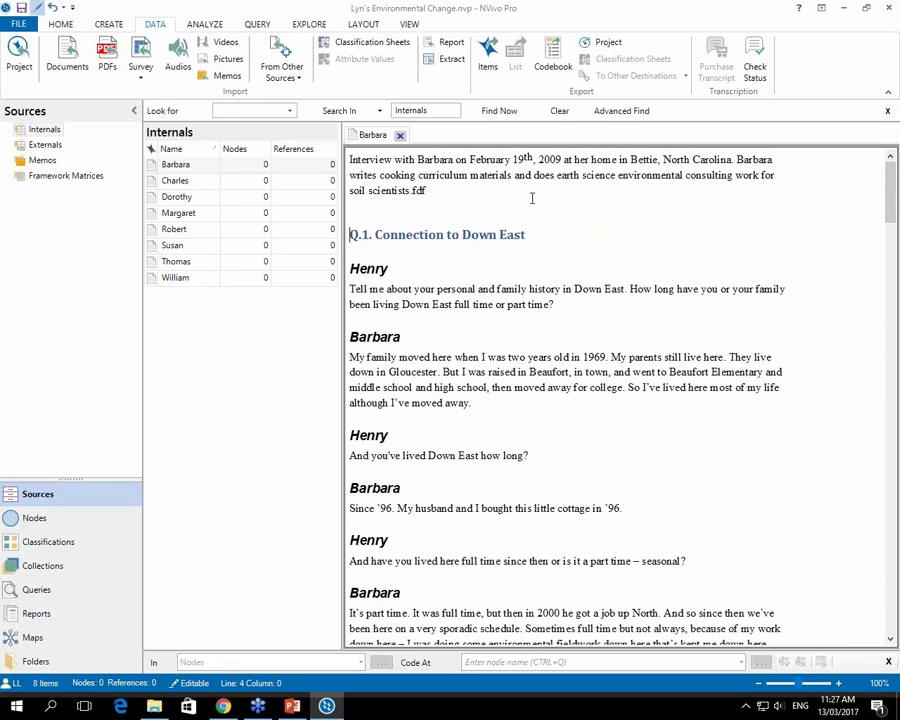
- Remove the test text "fdf" from the end of the introductory paragraph
left_click(532, 198)
key("BackSpace")
key("BackSpace")
key("BackSpace")
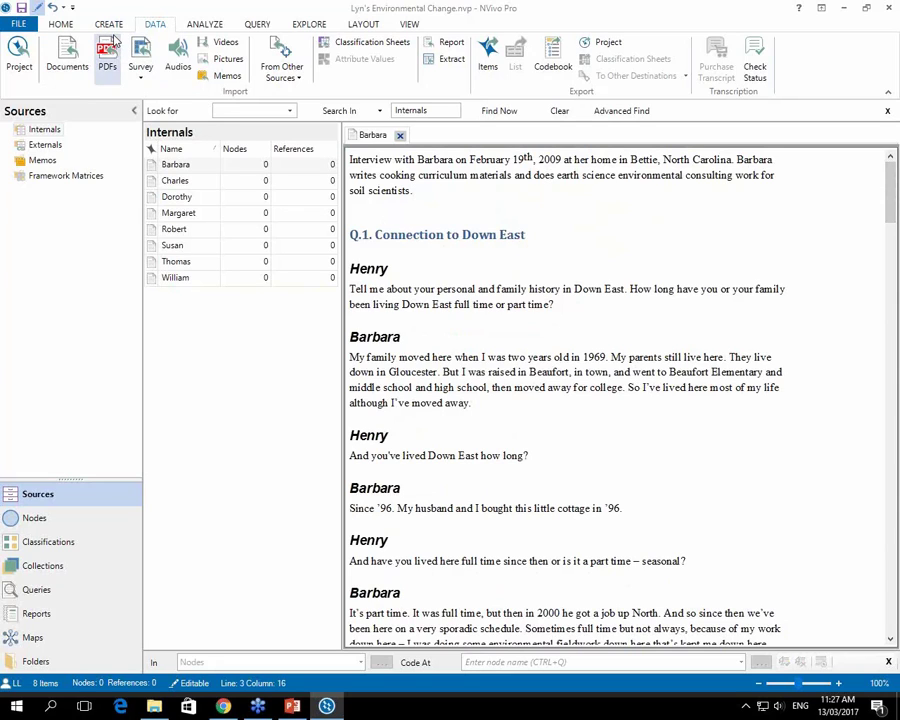
- Turn off editing for the open transcript and close it
left_click(63, 23)
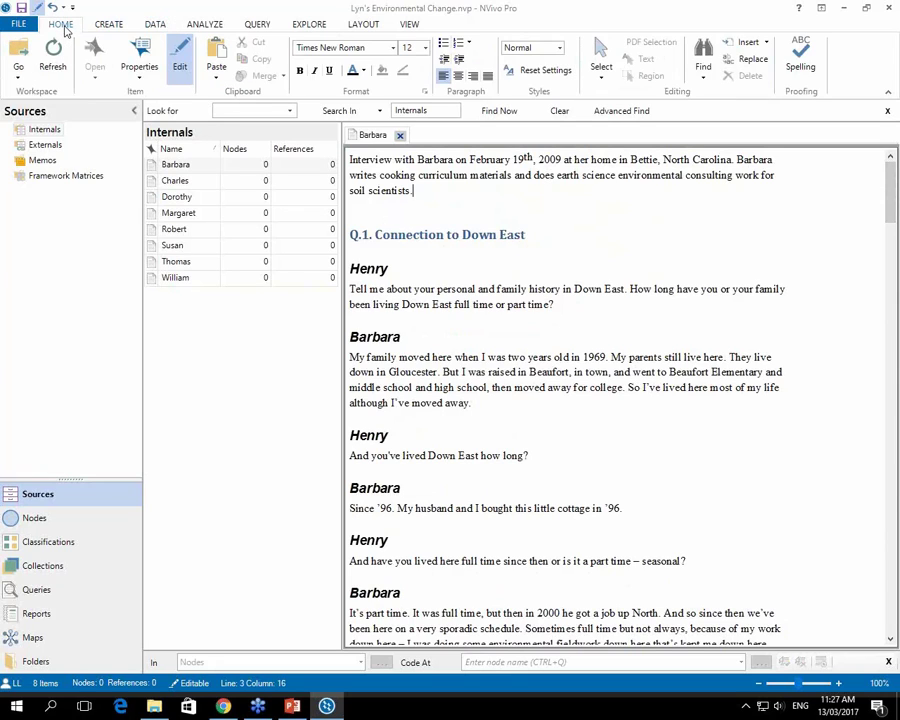
left_click(180, 66)
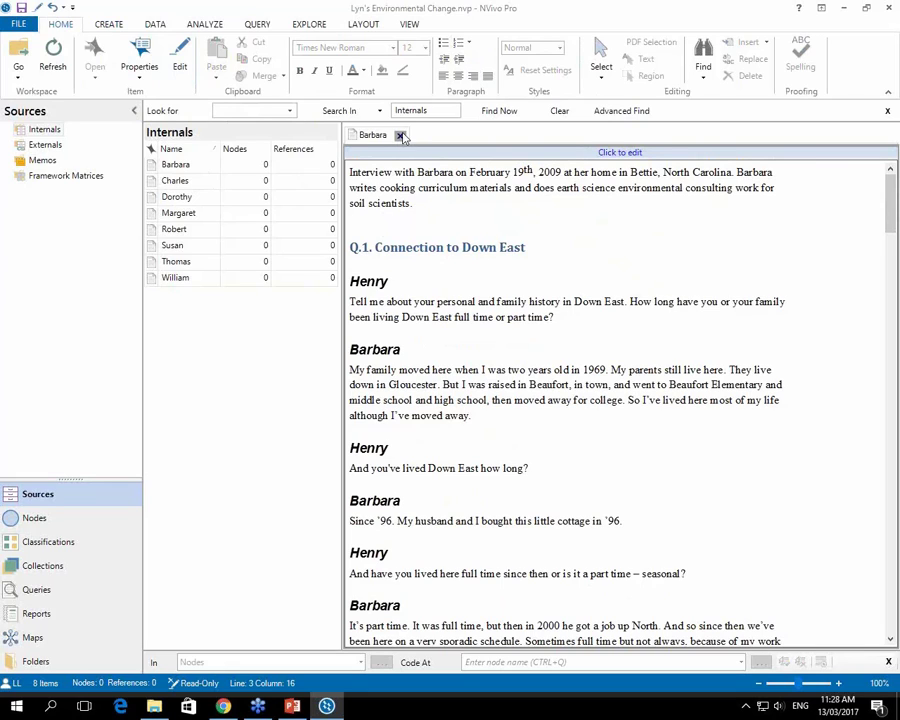
left_click(399, 136)
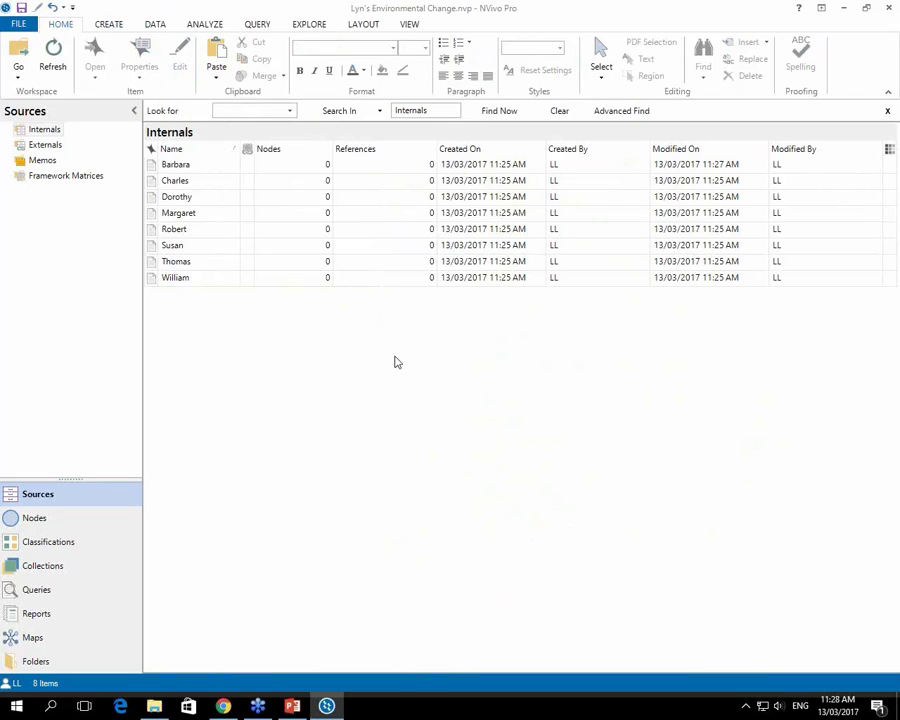
- Import the PDF "Estuary economics exec summary" from the Environmental Change Data "PDFs" folder into Internals, keeping its default properties
right_click(258, 367)
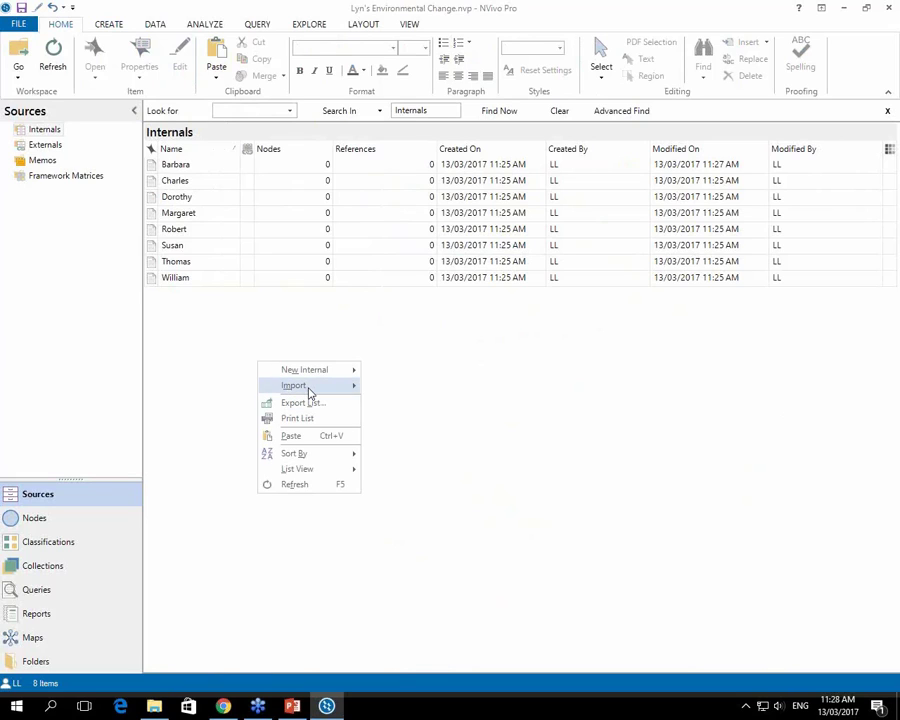
mouse_move(310, 393)
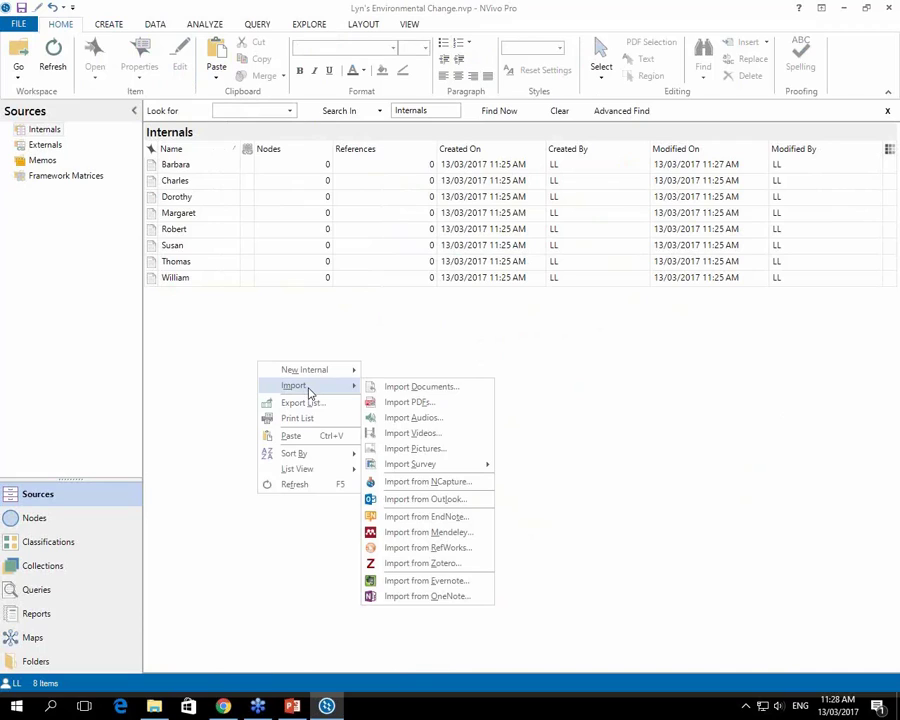
left_click(433, 405)
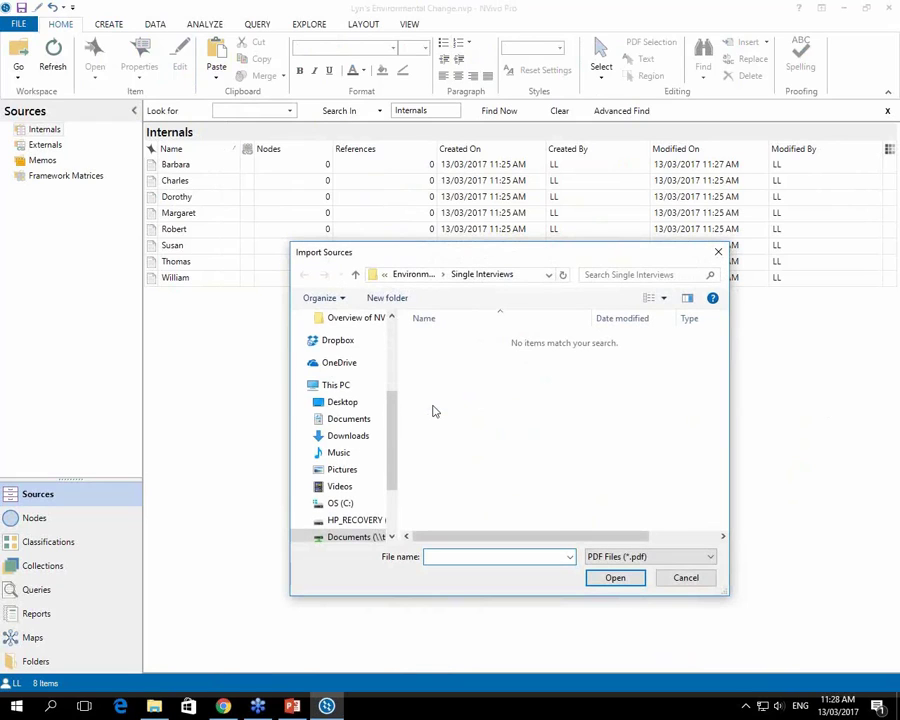
left_click(414, 278)
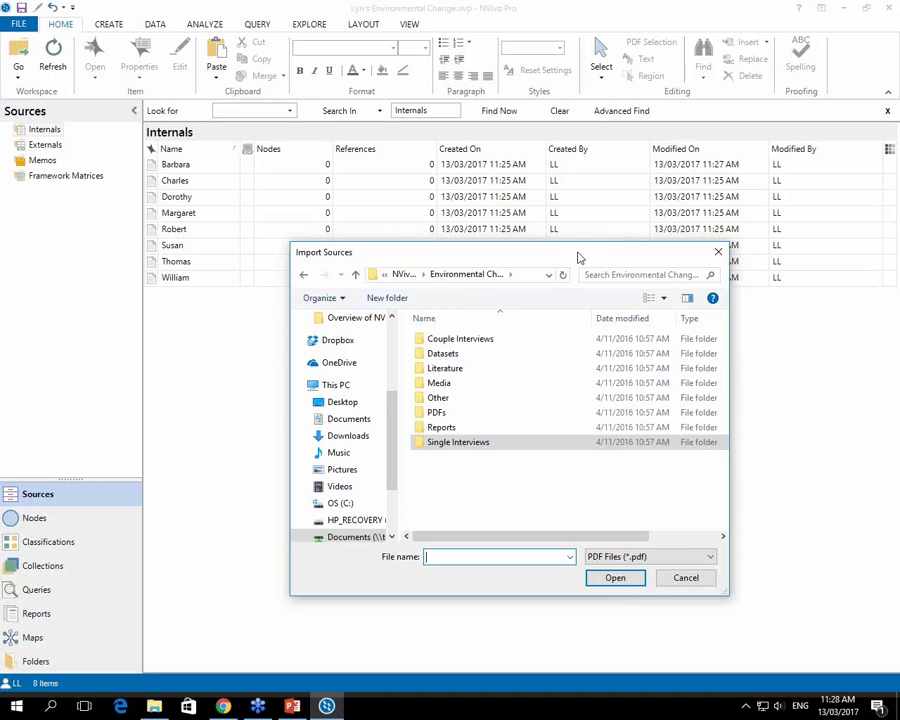
left_click(439, 414)
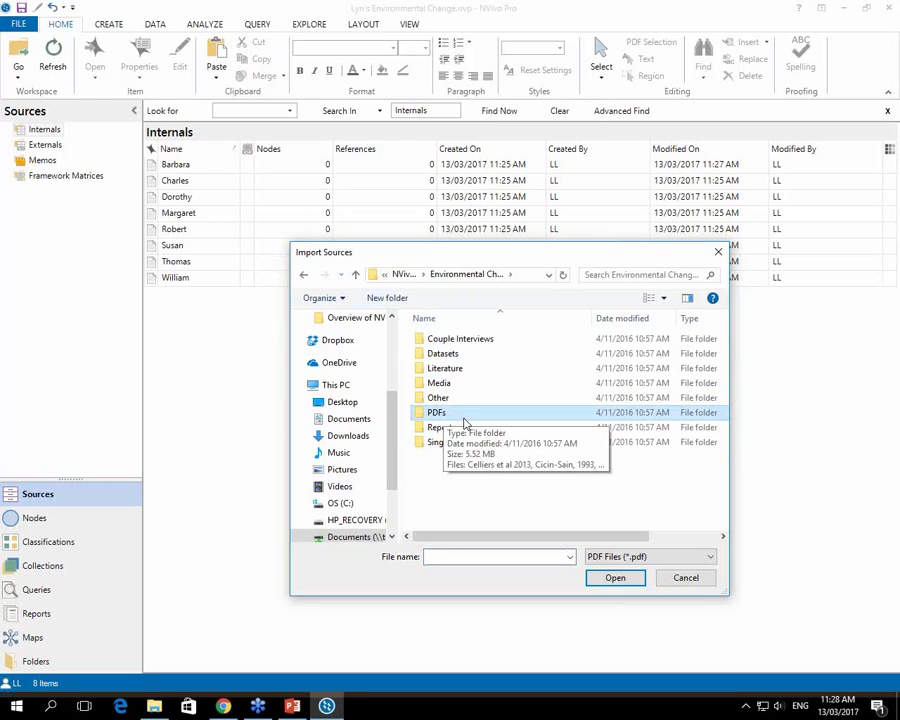
double_click(463, 418)
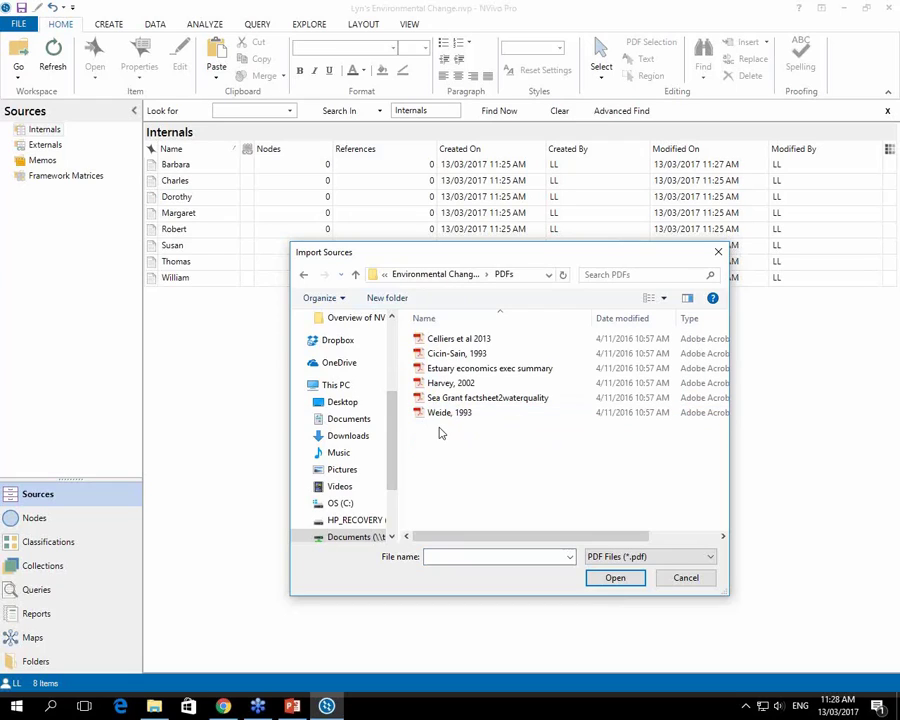
left_click(476, 368)
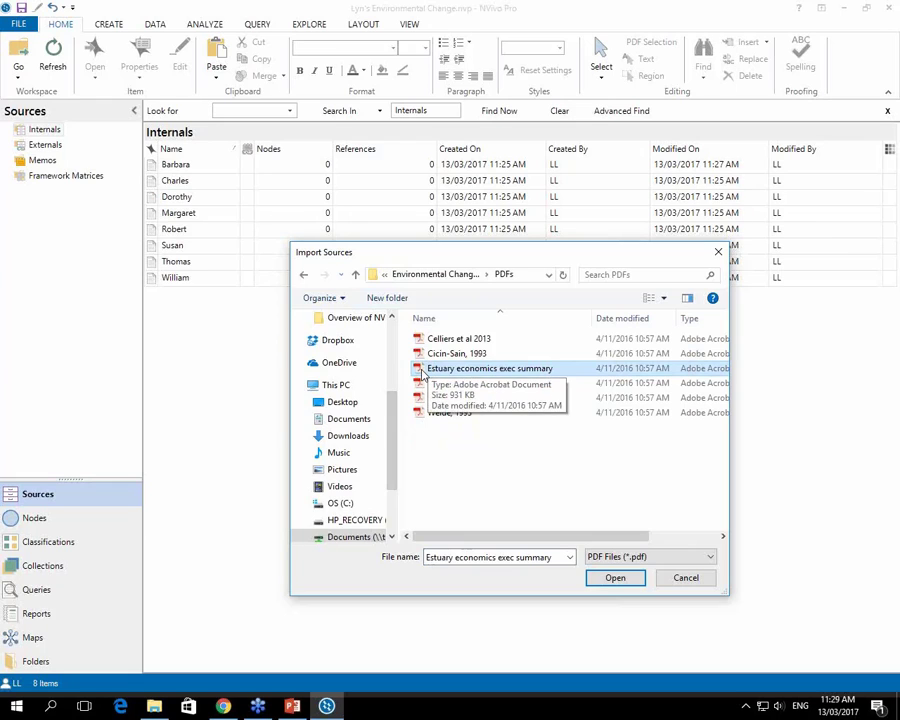
double_click(422, 373)
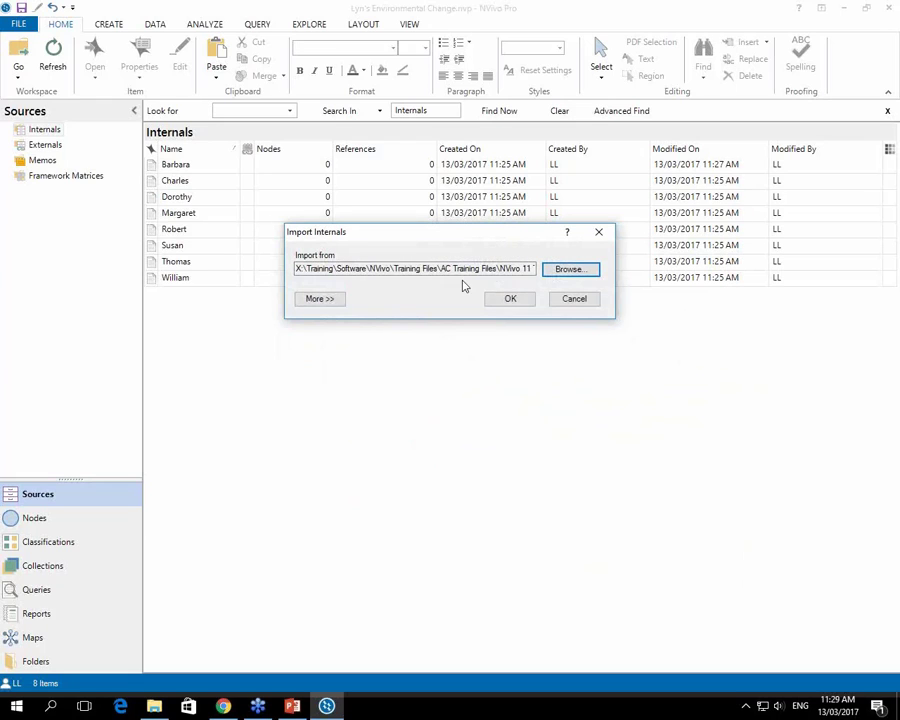
left_click_drag(463, 240, 430, 261)
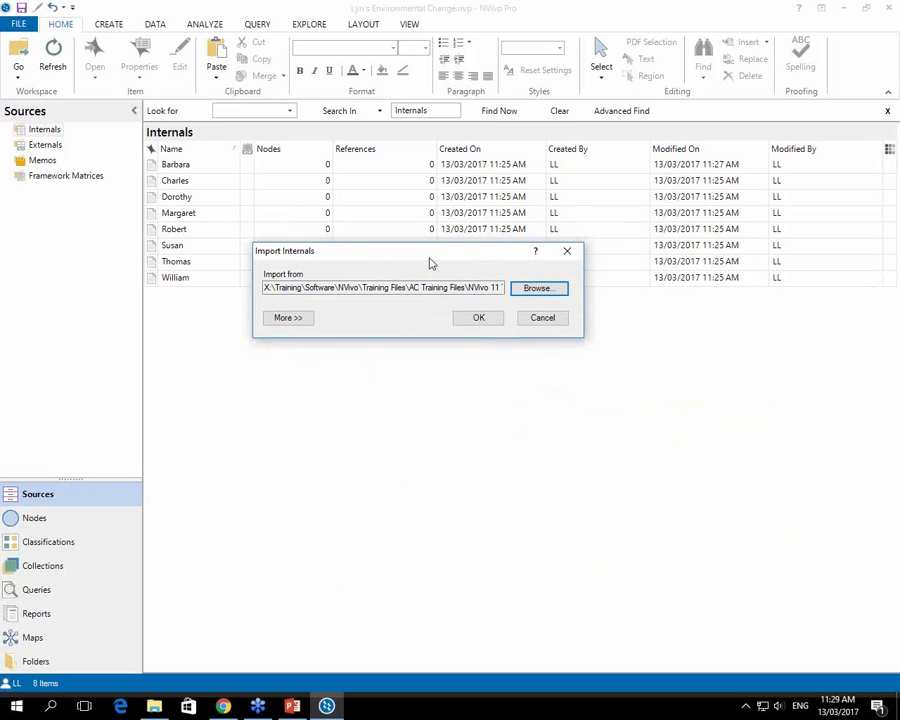
left_click(478, 318)
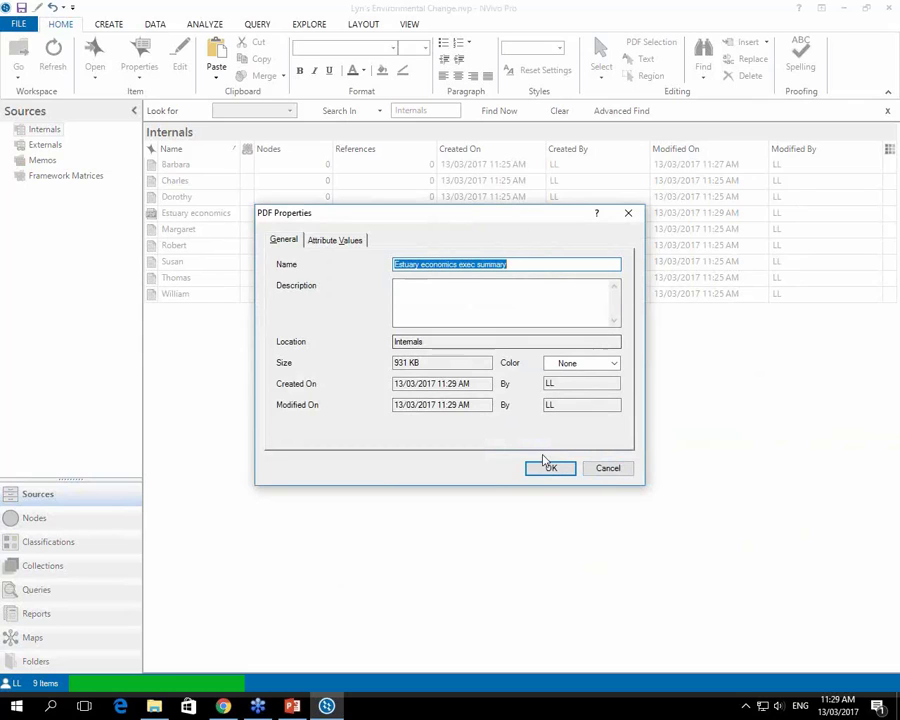
left_click(545, 468)
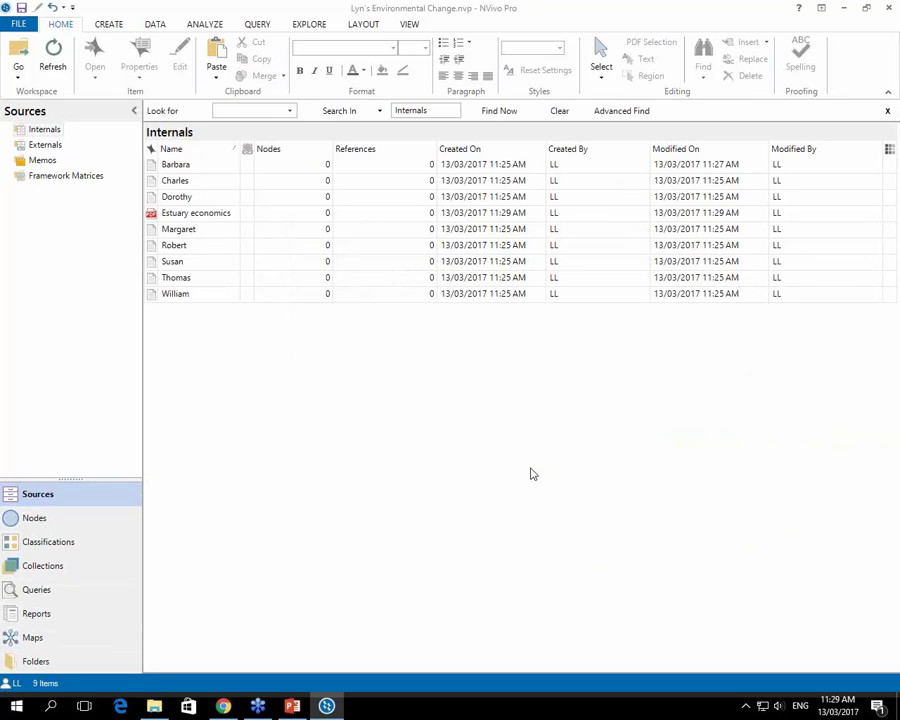
- Open the imported "Estuary economics exec summary" PDF source for viewing
left_click(185, 215)
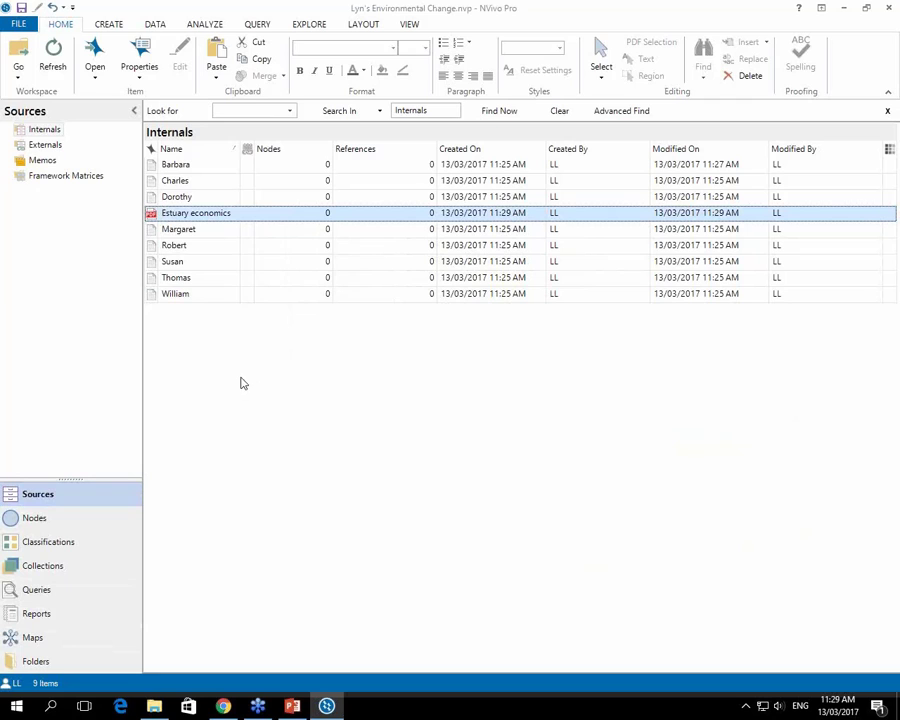
double_click(153, 214)
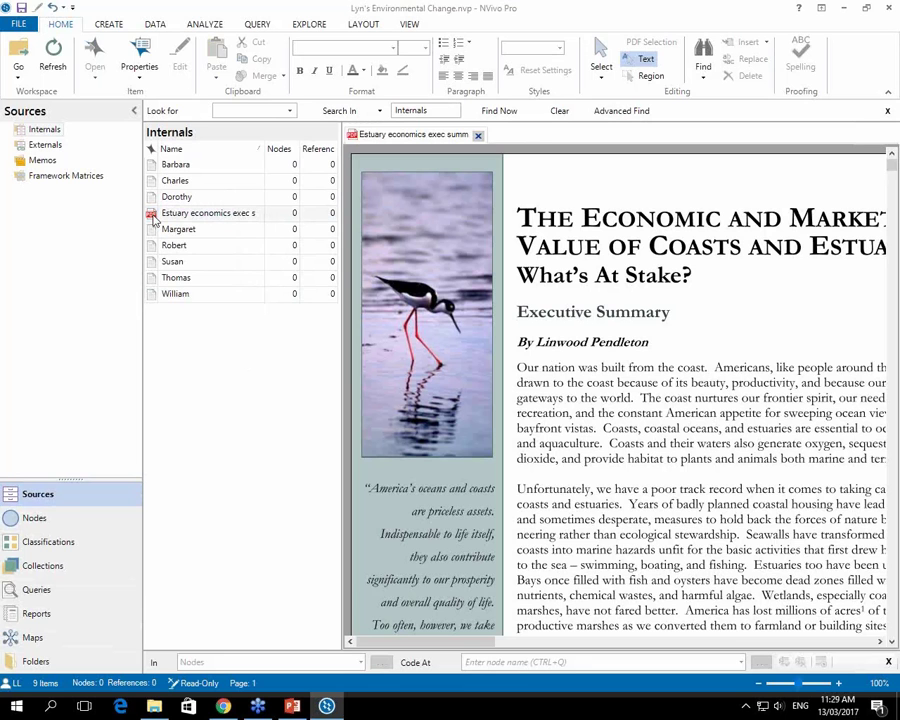